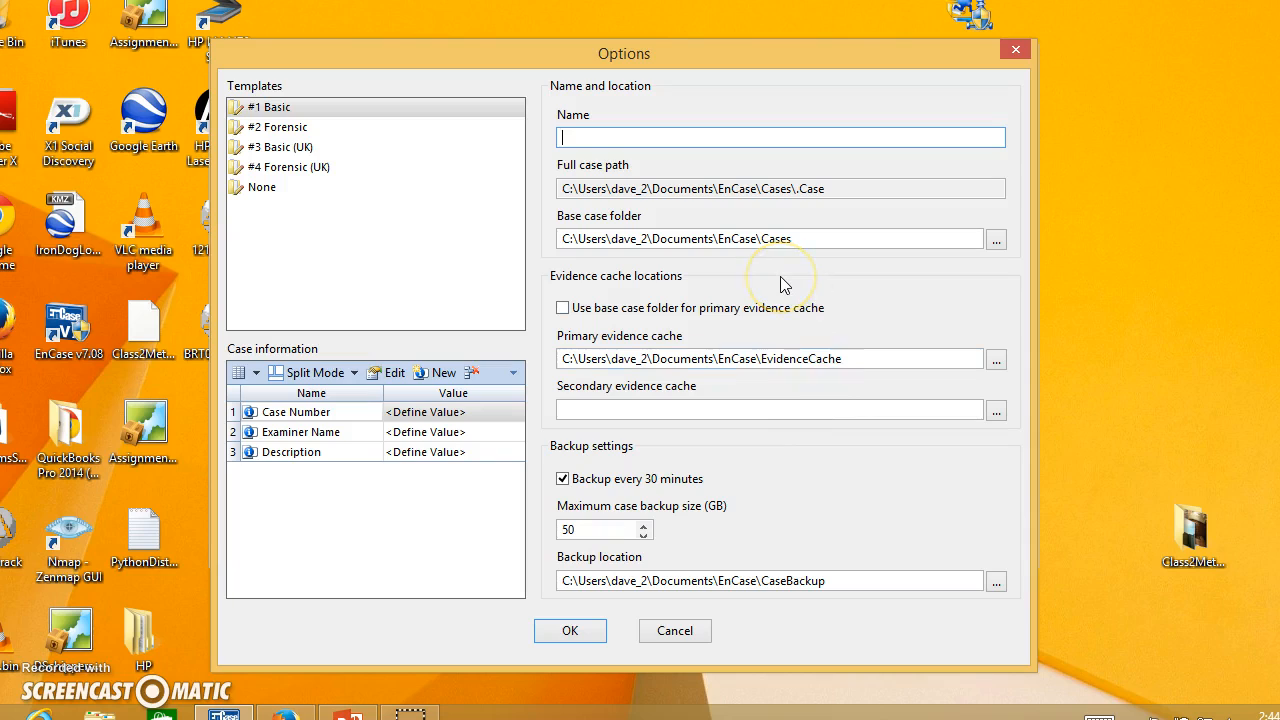
Name the new case HSCJ310-A5.
text(310-)
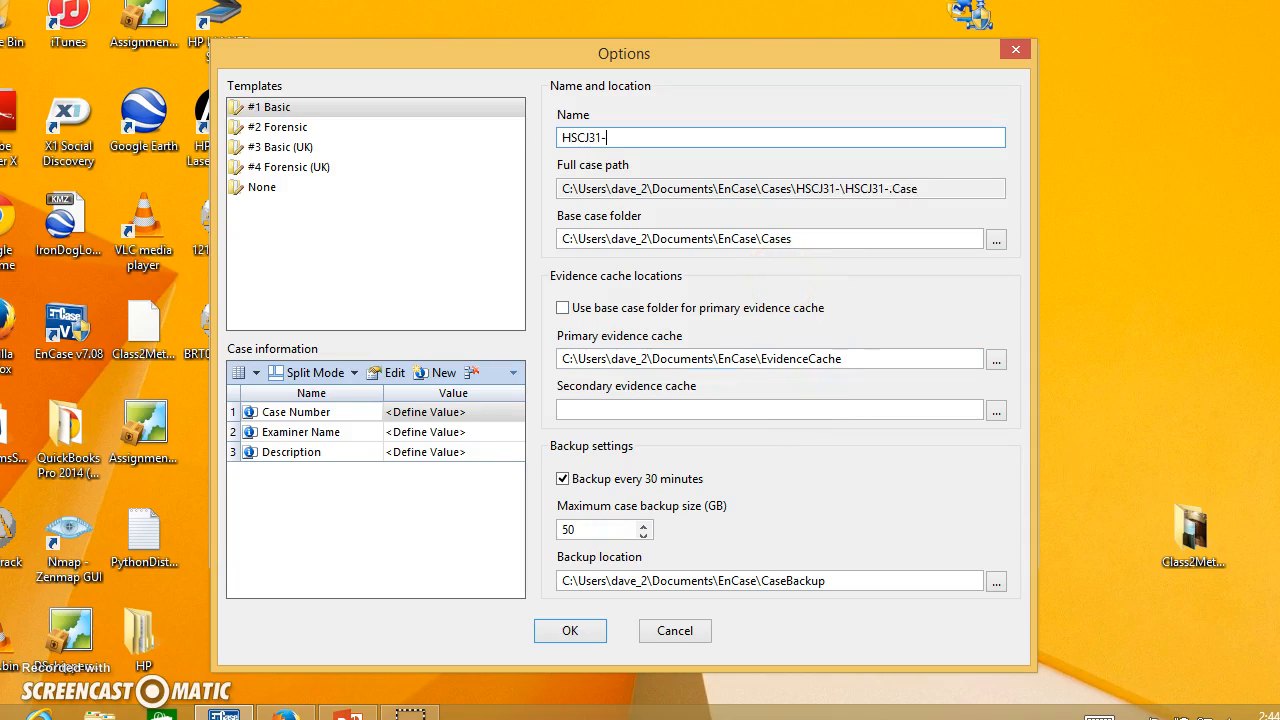
text(A5)
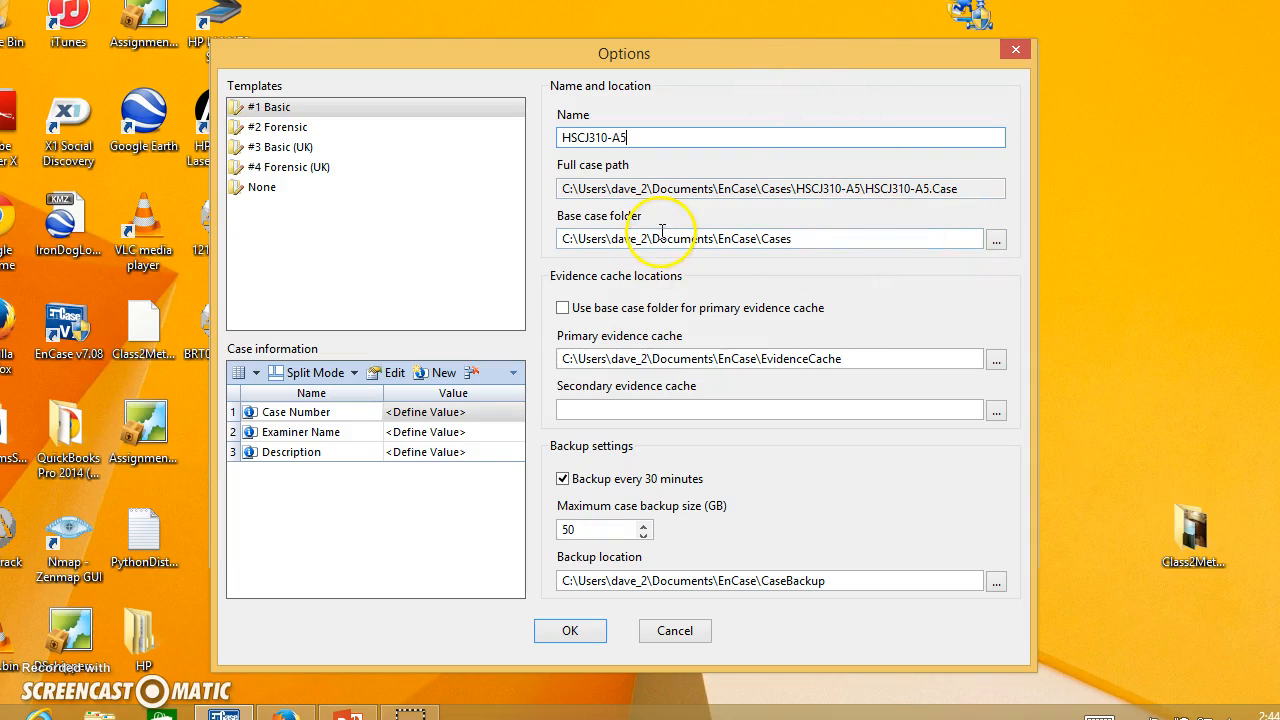
Create a folder named HSCJ310-A5 on the My Passport (F:) drive and set it as the base case folder.
click(996, 241)
drag(774, 290, 787, 376)
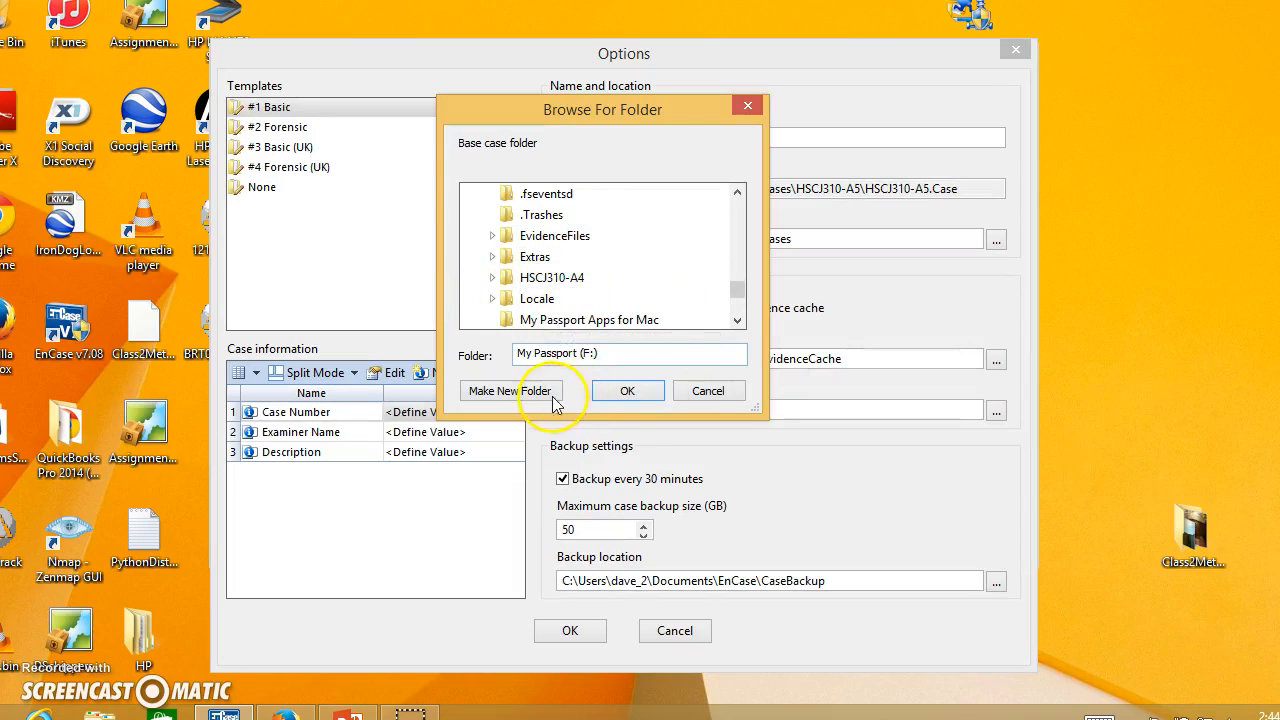
drag(742, 292, 743, 287)
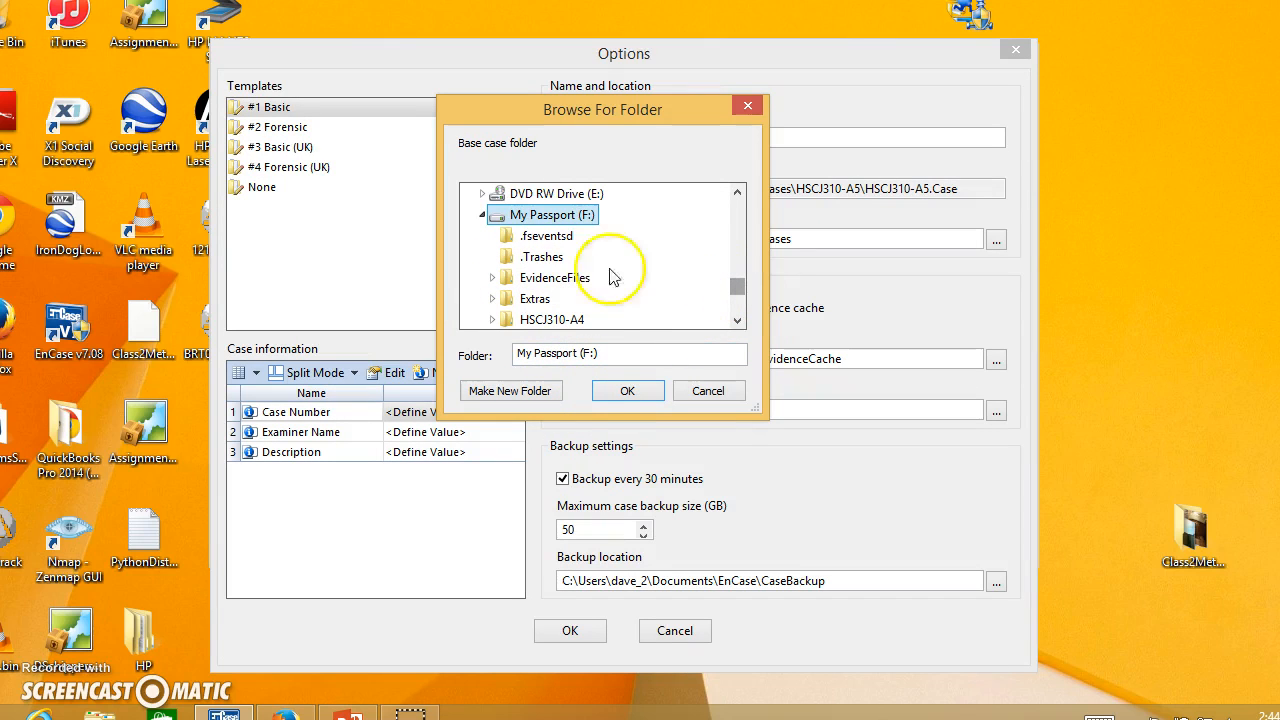
click(492, 390)
text(HSCJ310-A)
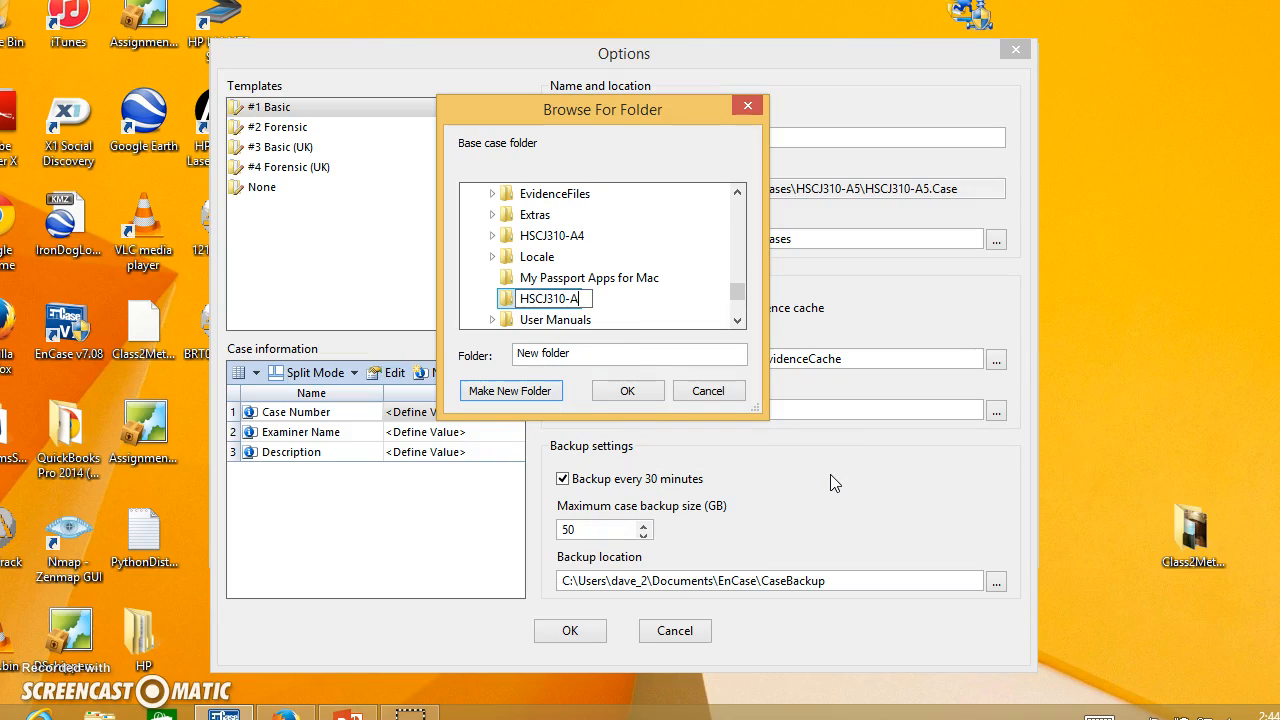
text(5)
click(627, 390)
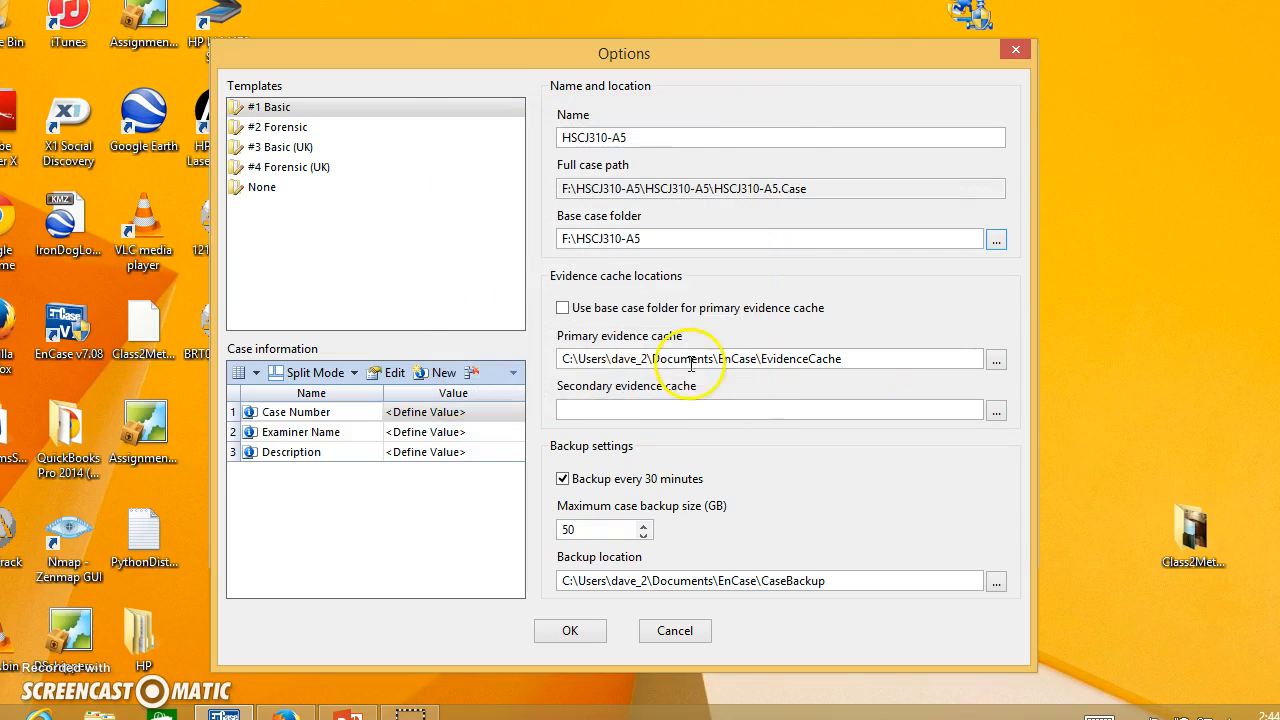
Use the base case folder for the primary evidence cache and set the backup location to F:\HSCJ310-A5.
click(562, 308)
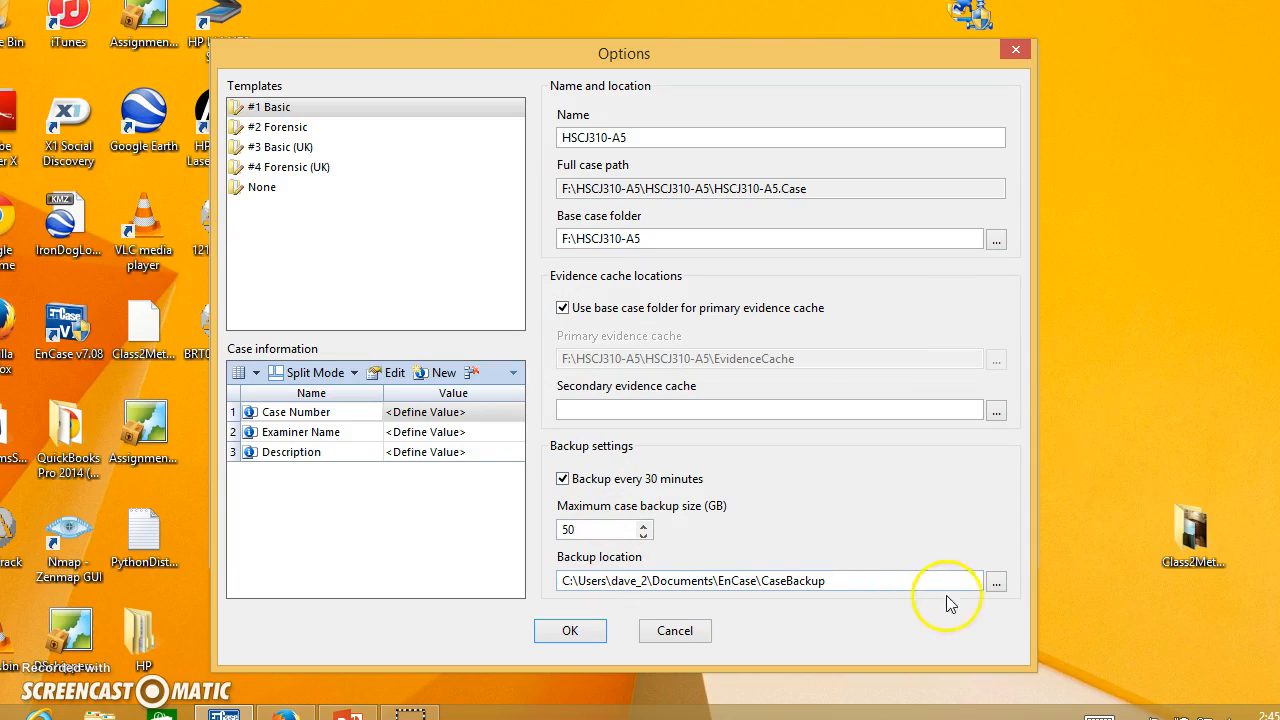
click(997, 583)
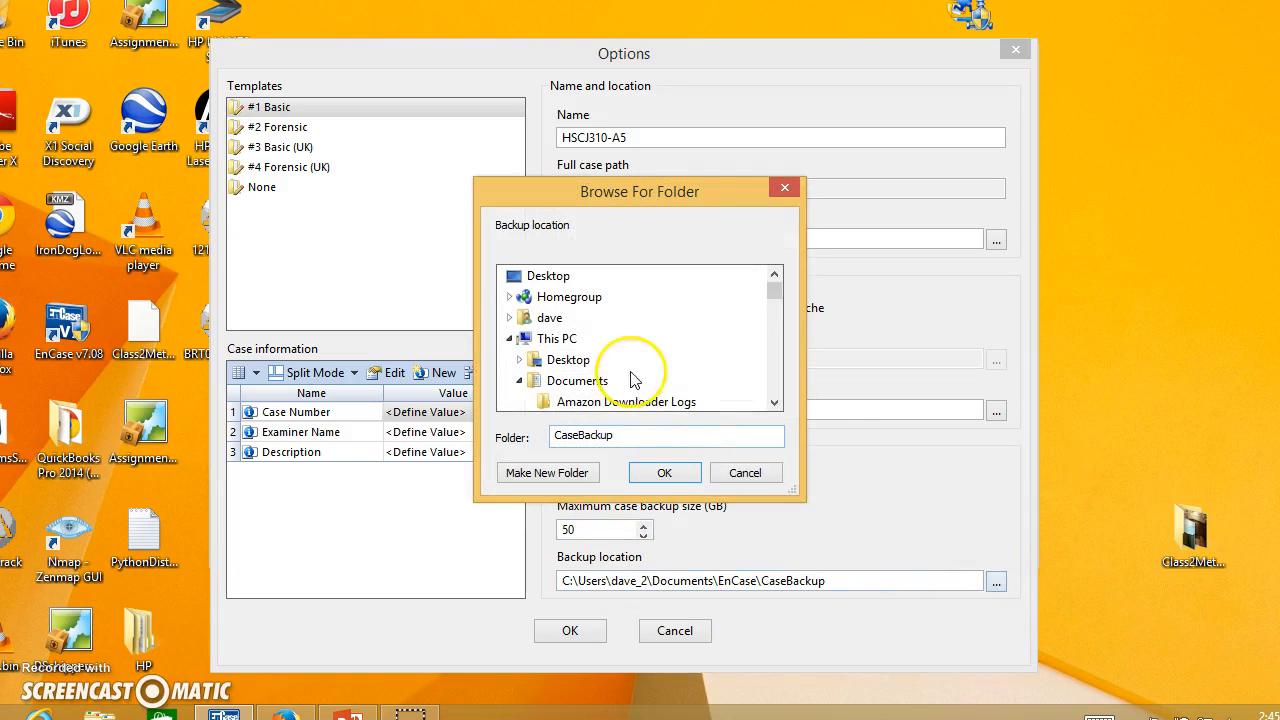
drag(774, 290, 793, 379)
click(525, 317)
click(519, 297)
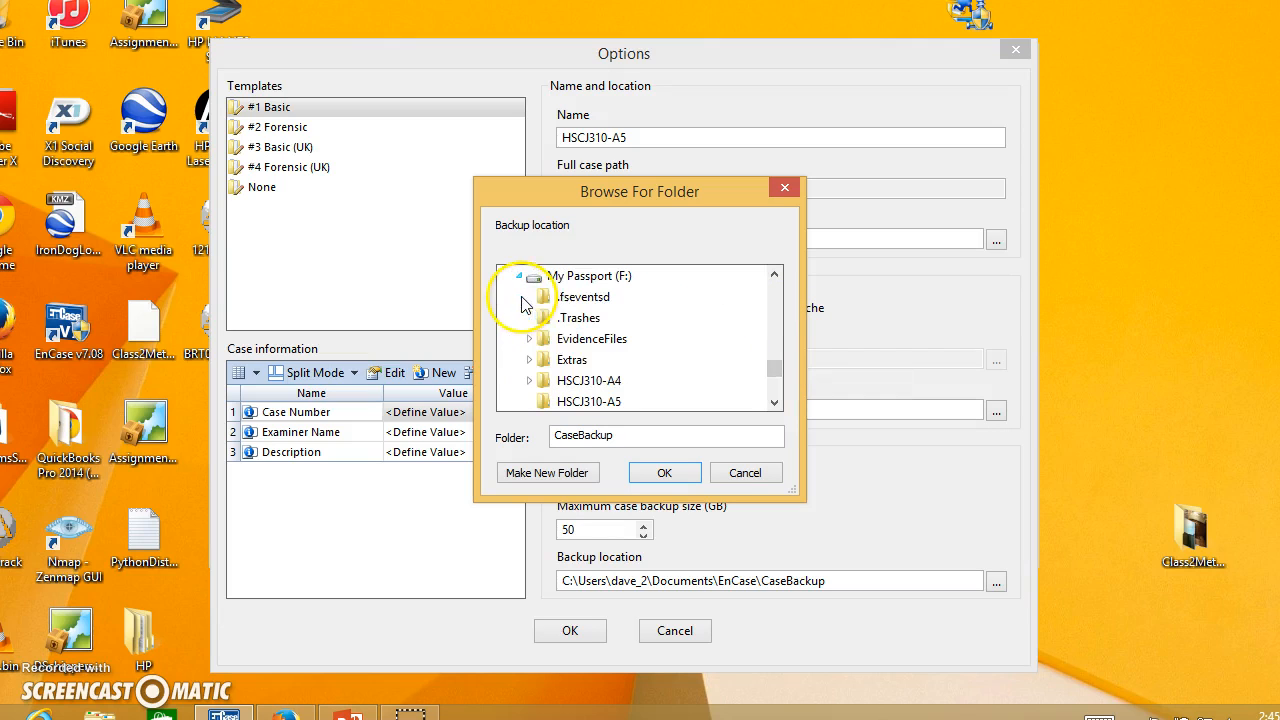
click(774, 401)
click(585, 380)
click(664, 472)
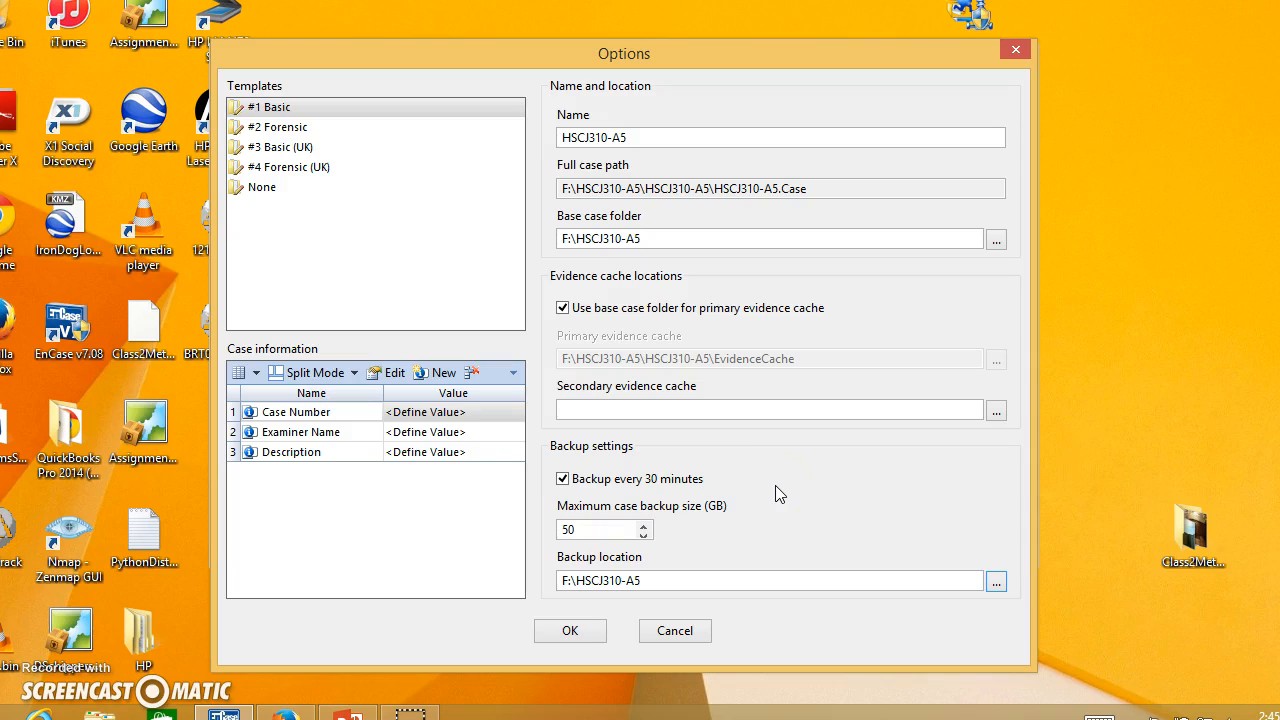
Set the Case Number value in the case information to HSCJ310-A5.
double_click(456, 413)
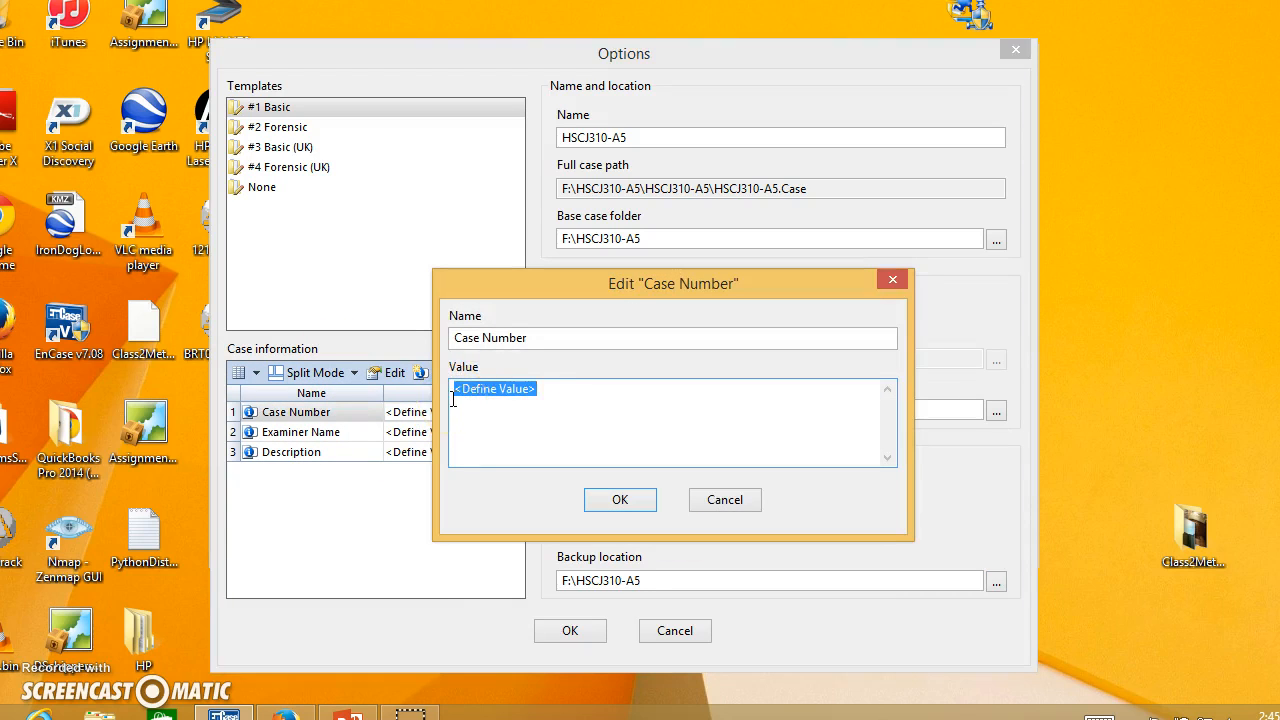
text(HSCJ)
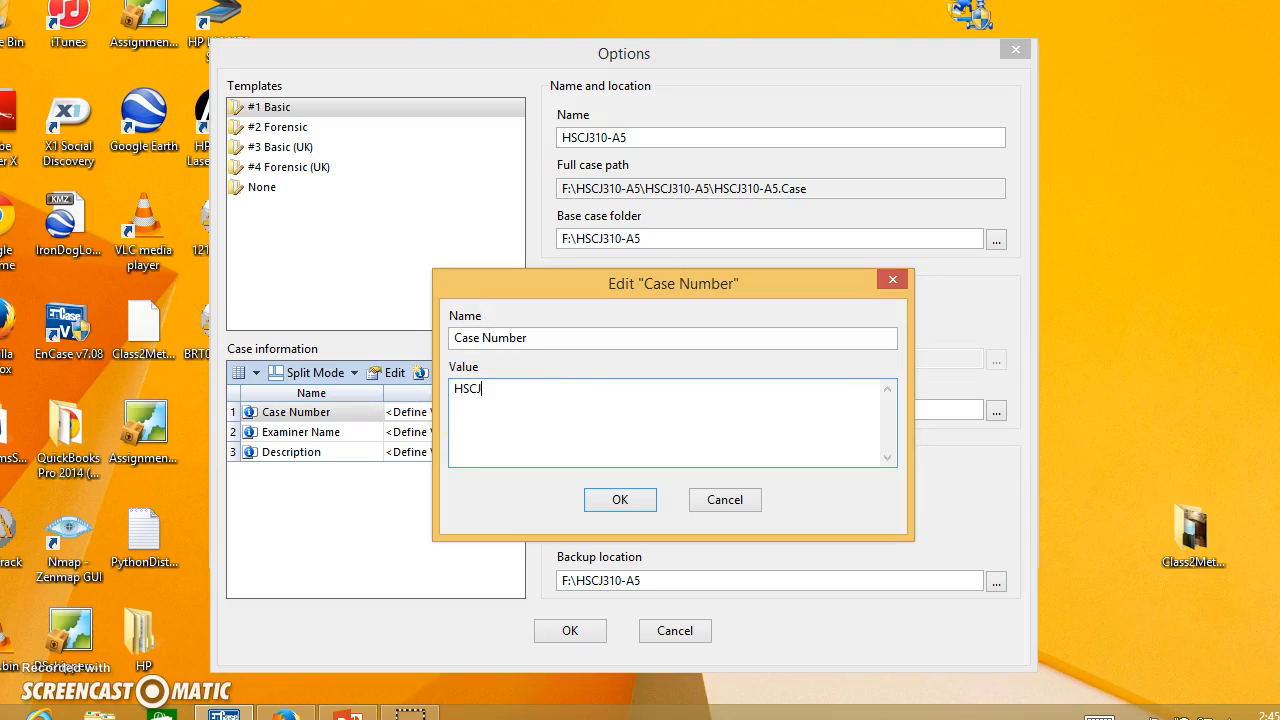
text(310-A5)
click(632, 500)
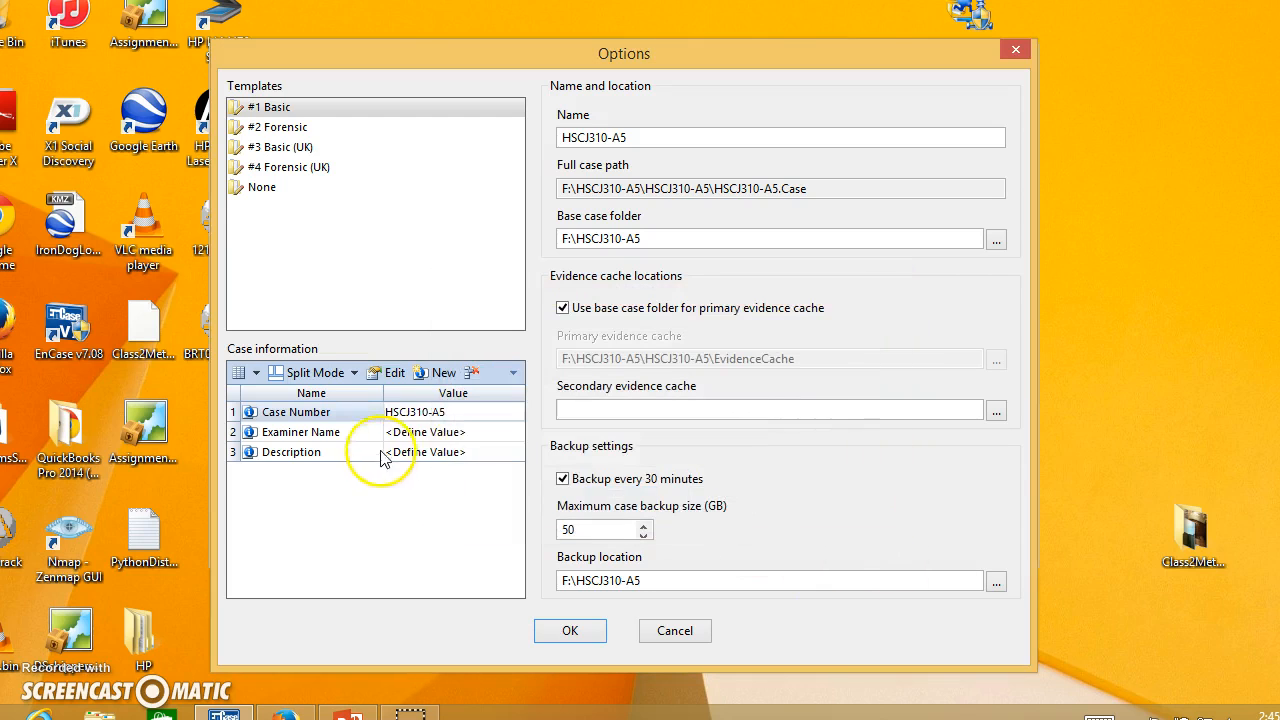
Enter the examiner's full name as the Examiner Name value in the case information.
double_click(430, 432)
text(DAVID)
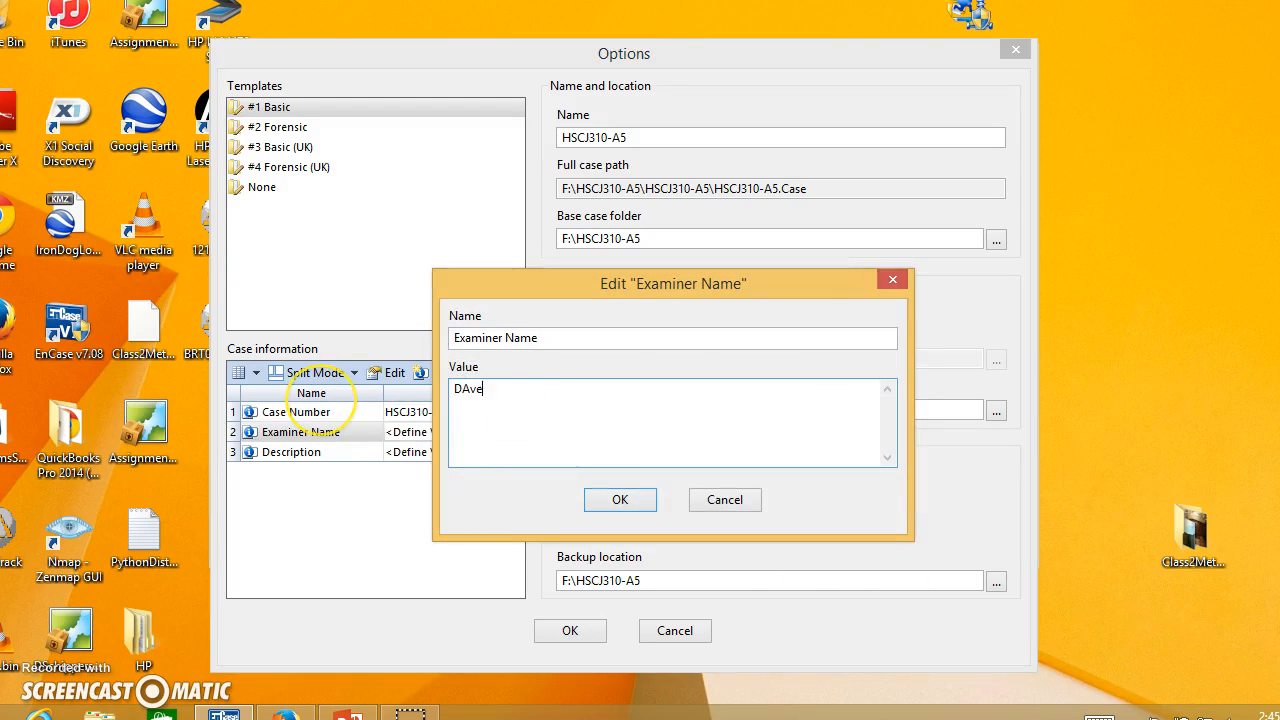
key(BackSpace)
key(BackSpace)
key(BackSpace)
text(ve Schippers)
click(598, 496)
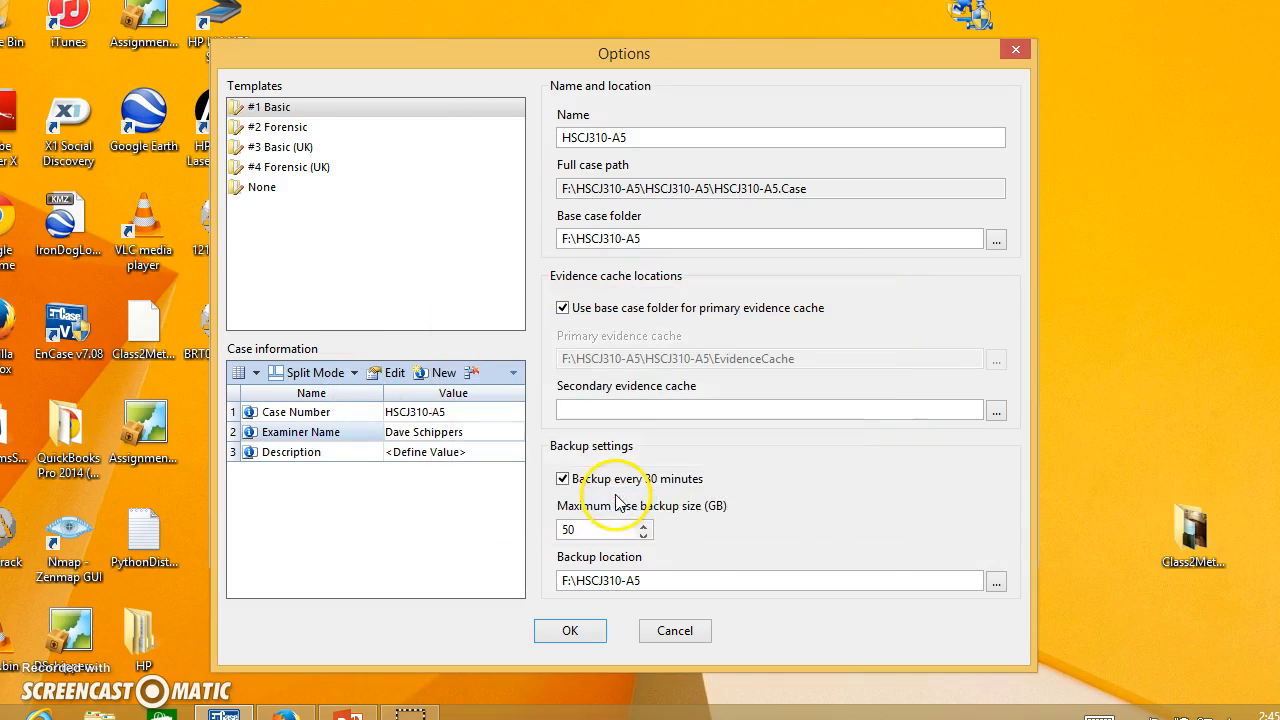
Create the case, allowing the backup location and primary evidence cache on the same drive.
click(586, 631)
click(740, 420)
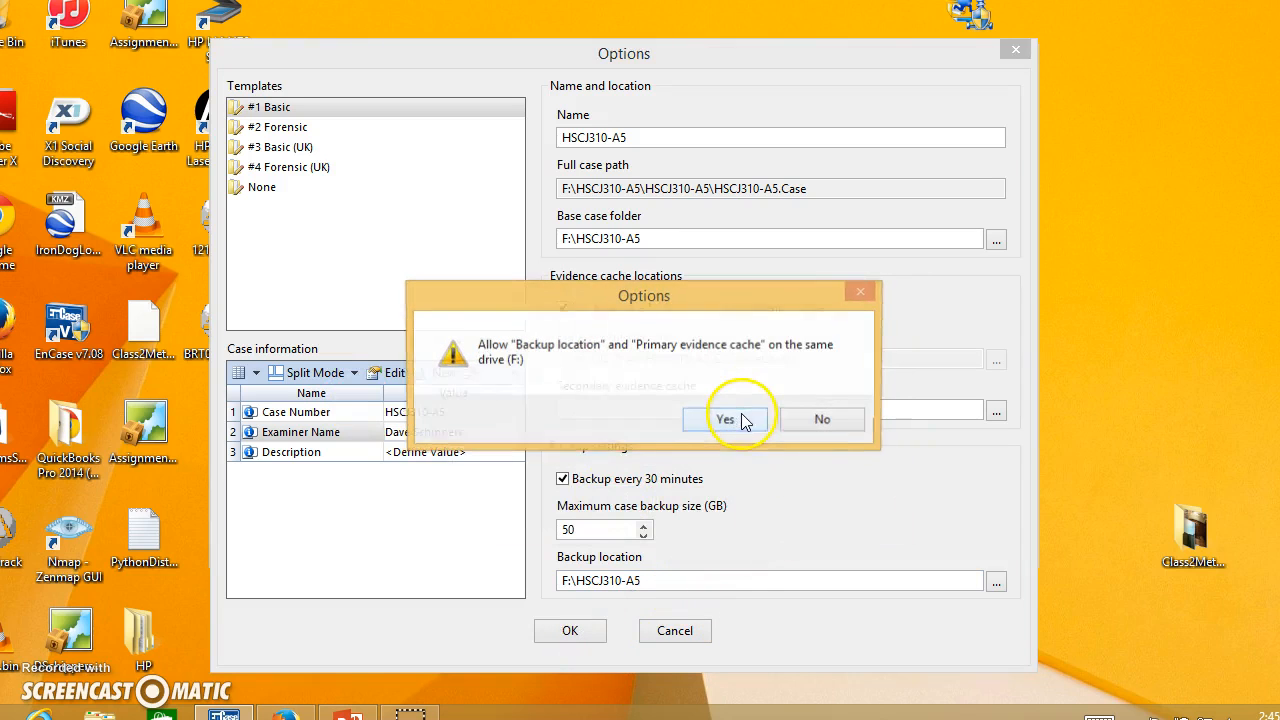
click(742, 424)
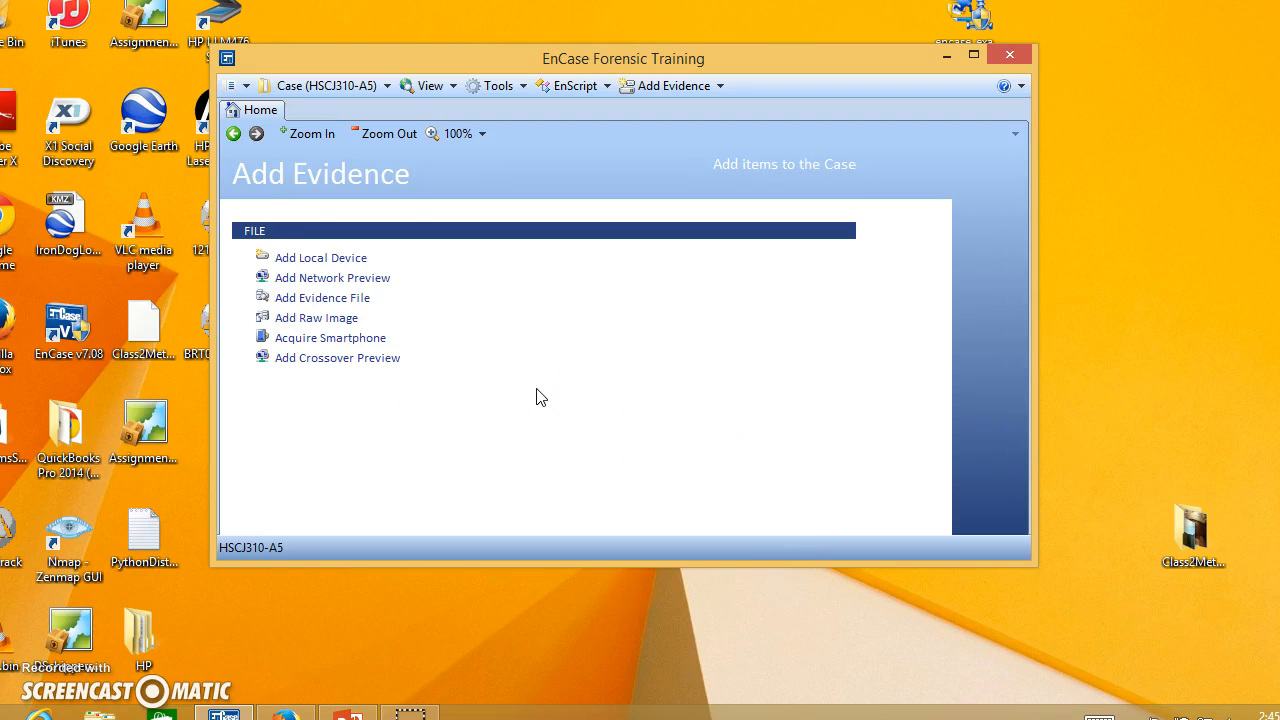
Add the evidence file HSCJ310-4-5.E01 from the EvidenceFiles folder on My Passport (F:) to the case.
click(340, 298)
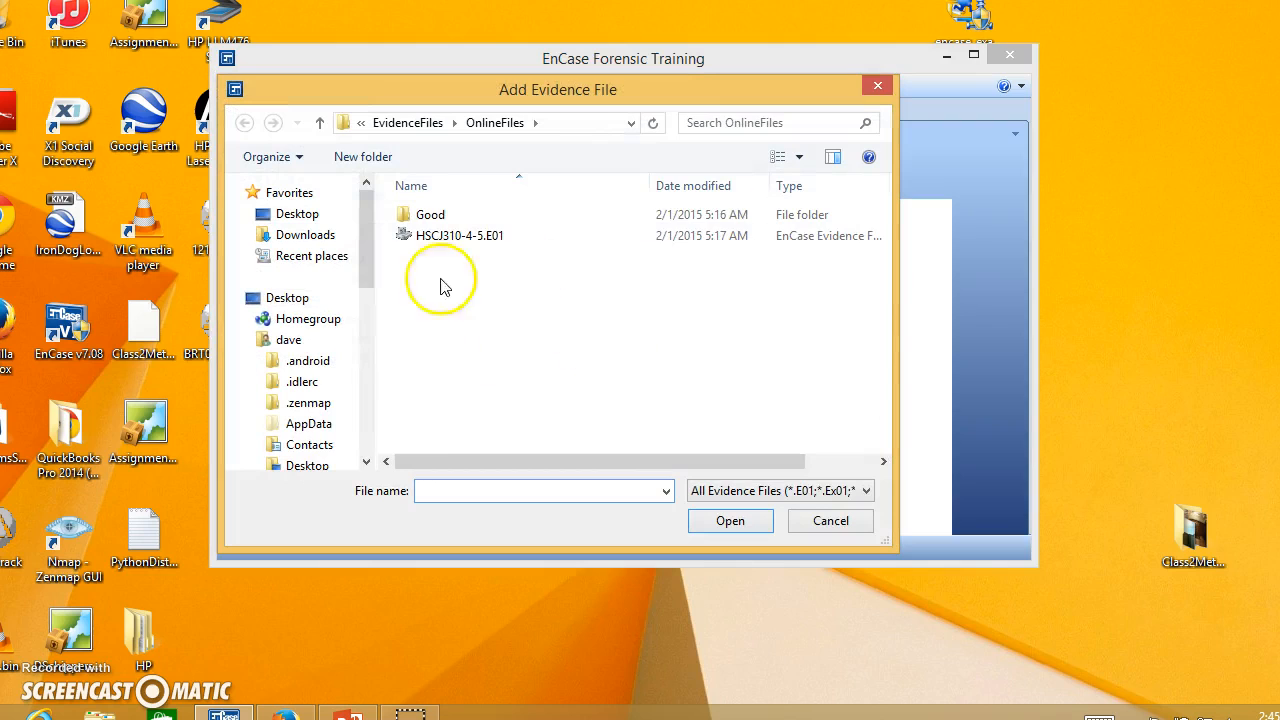
click(408, 123)
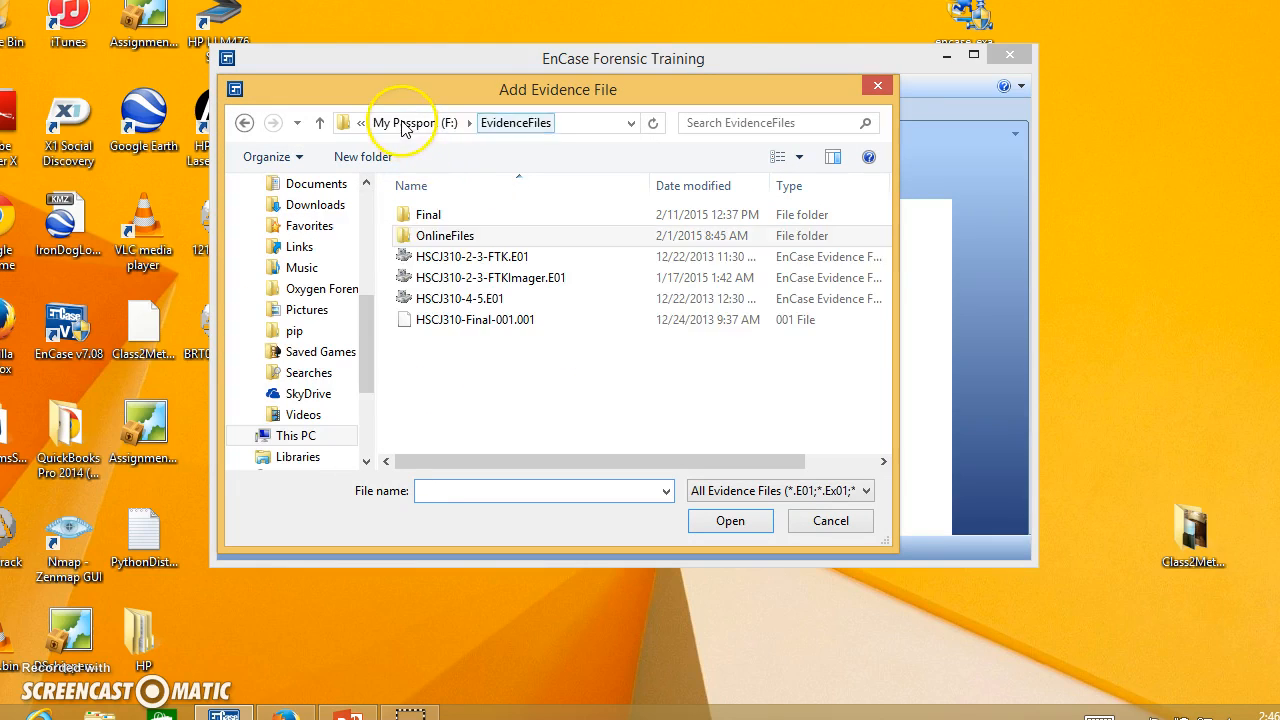
click(428, 218)
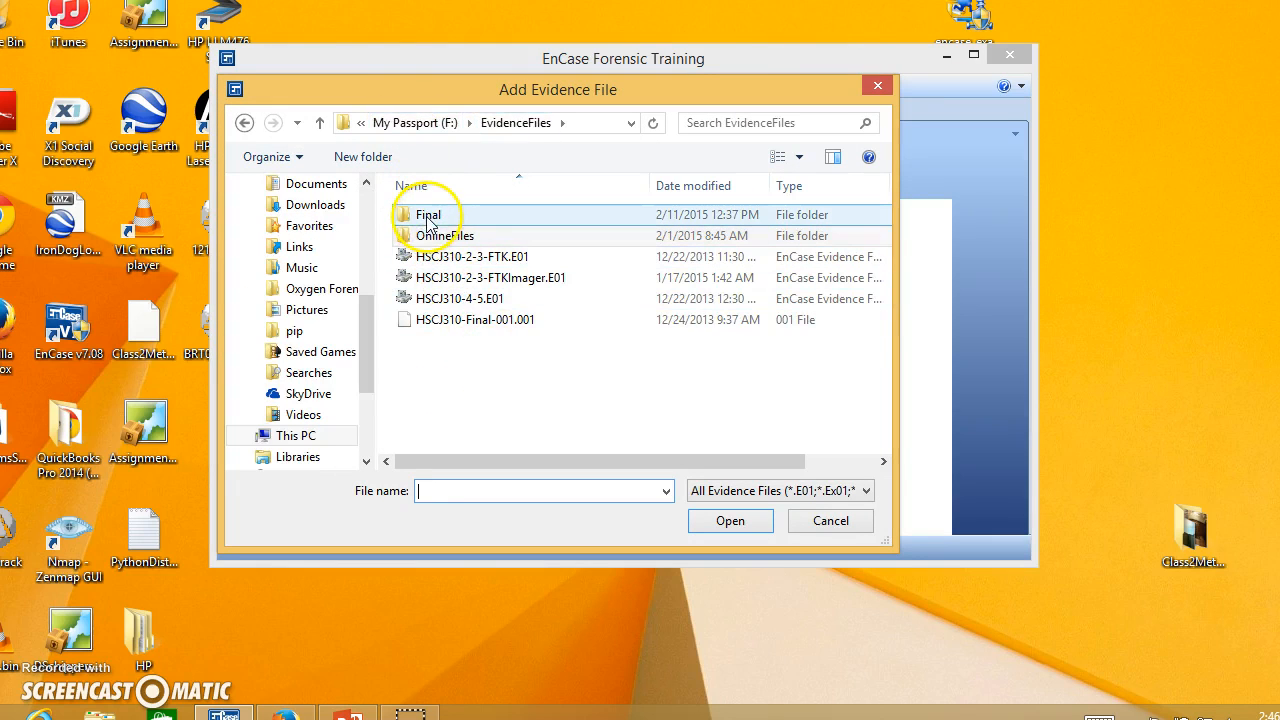
click(430, 240)
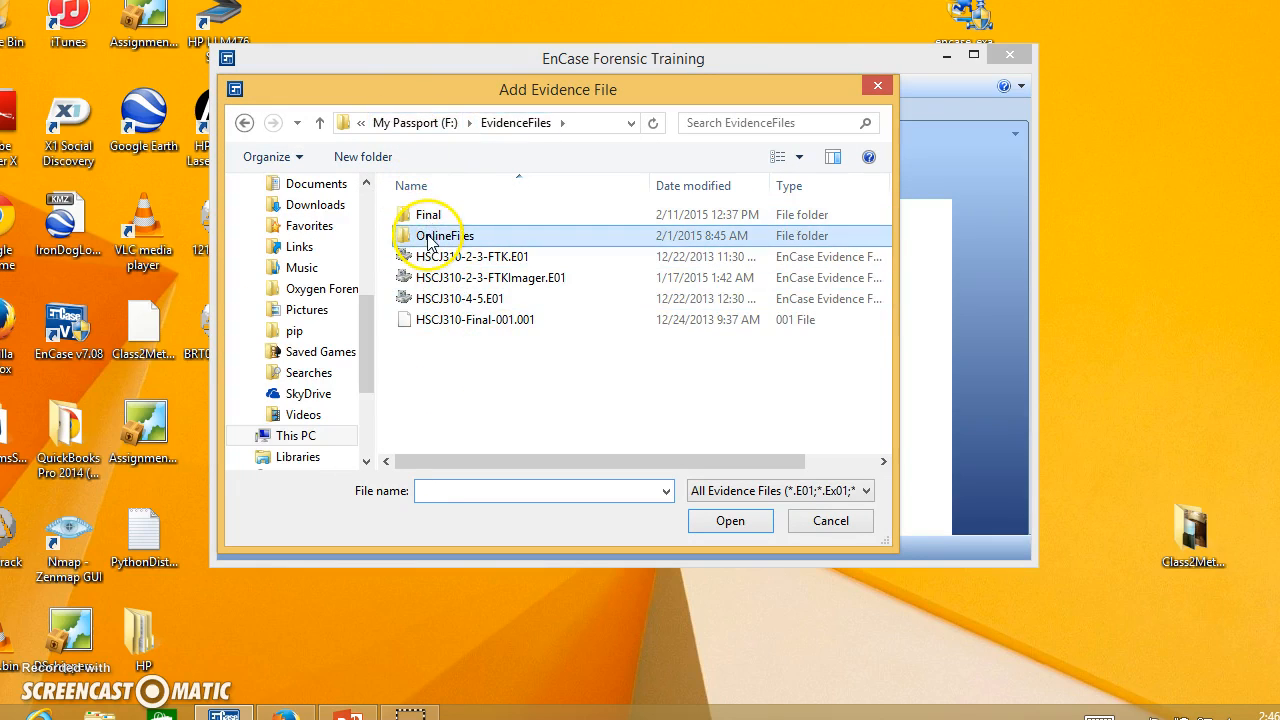
click(460, 300)
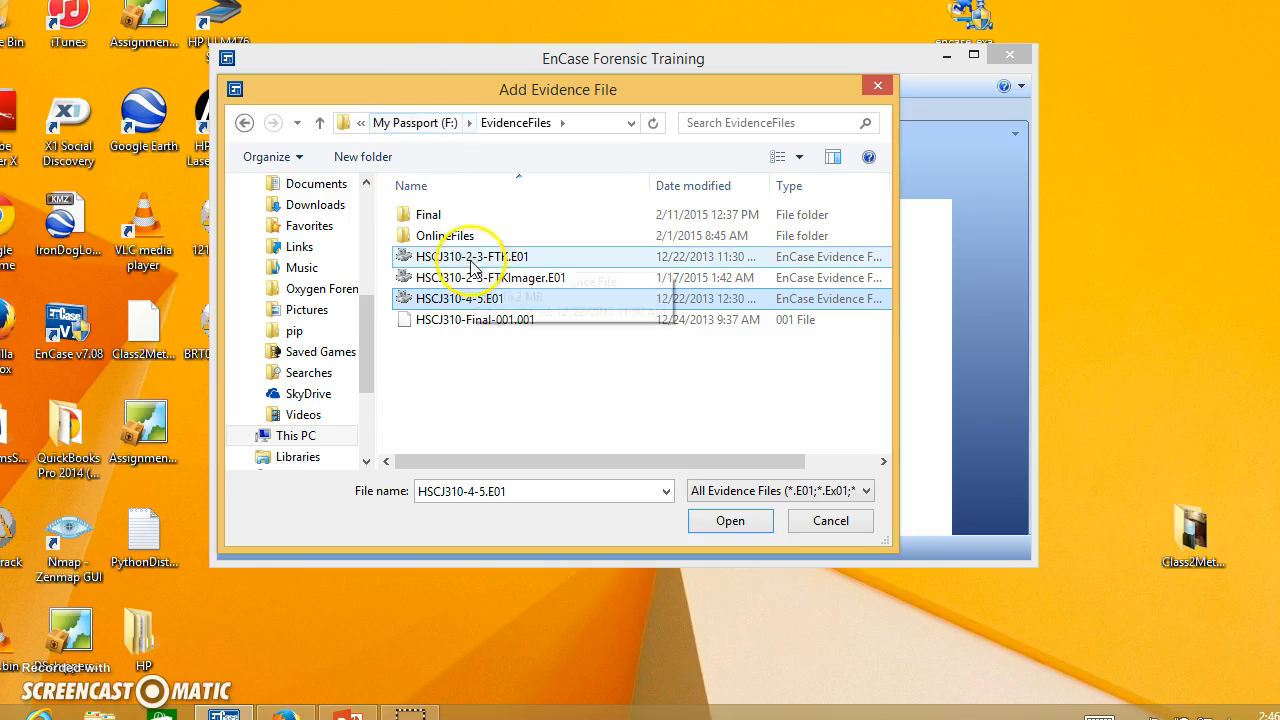
double_click(443, 298)
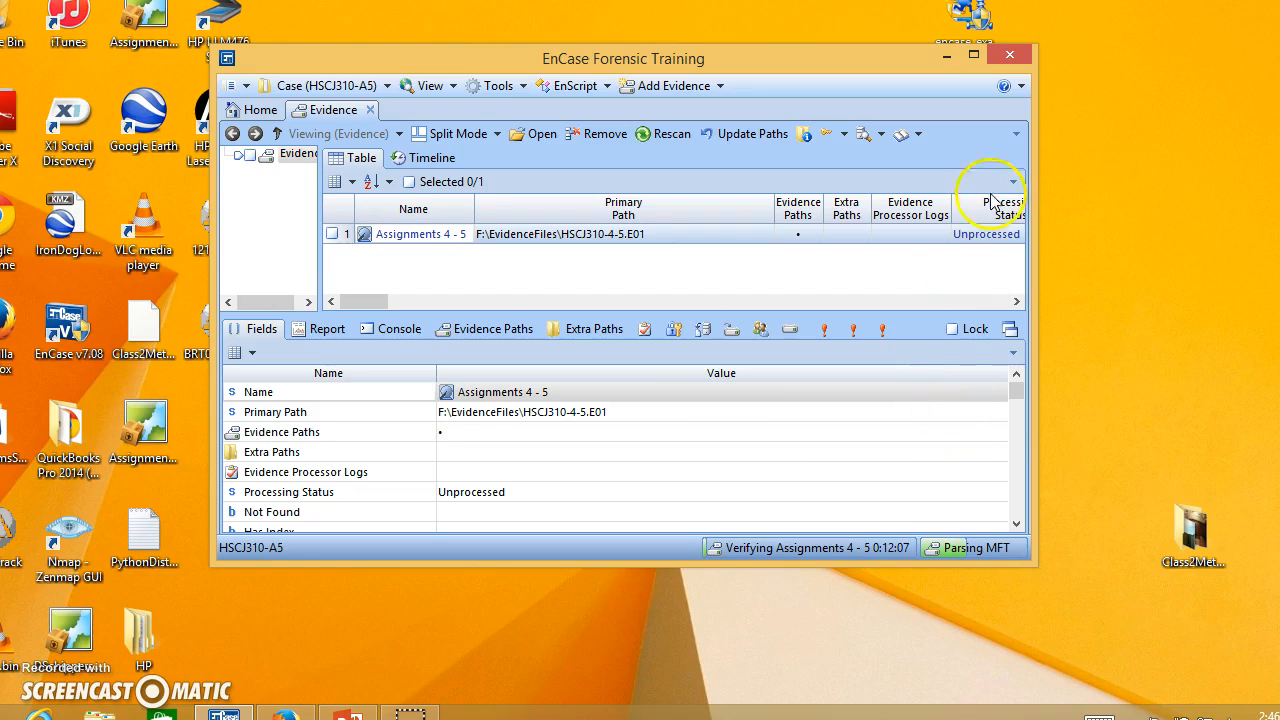
Open the entries of the Assignments 4 - 5 evidence and resize the program window to fill the visible screen area.
click(973, 55)
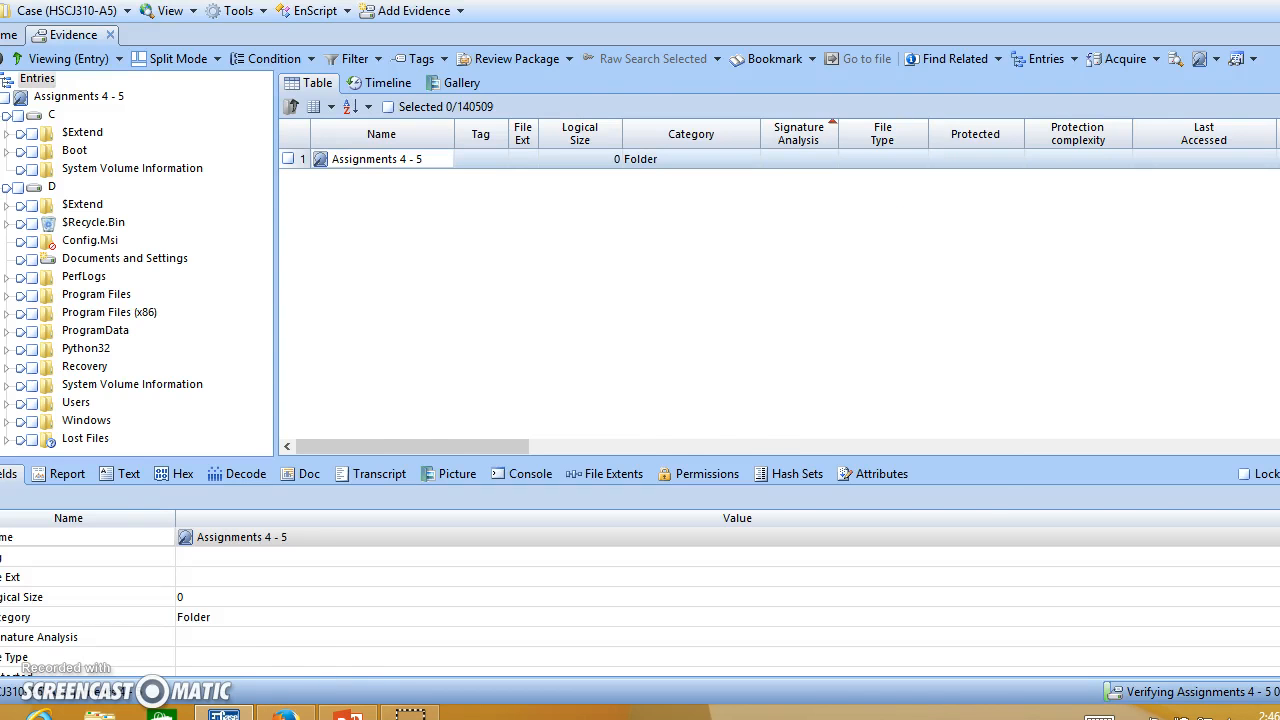
click(1262, 1)
drag(291, 59, 58, 17)
drag(818, 519, 1273, 711)
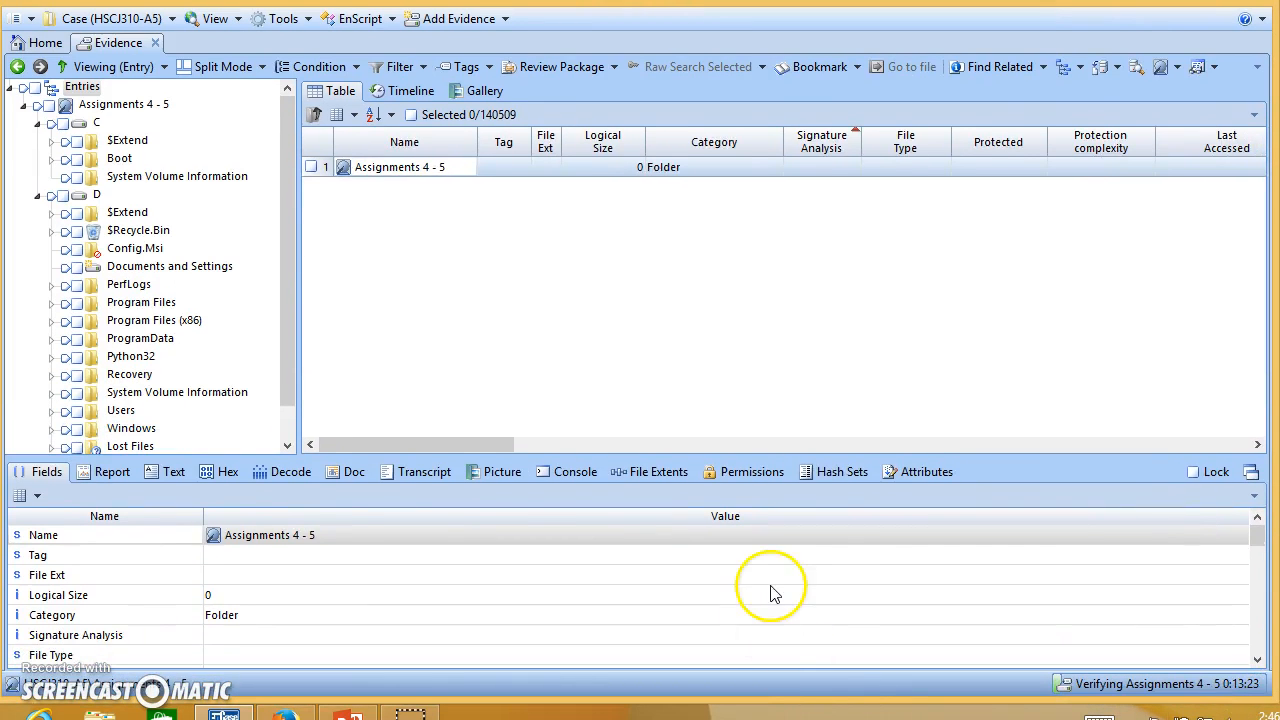
Open the evidence processing options for Assignments 4 - 5, examine the enabled tasks, and close the dialog.
click(92, 112)
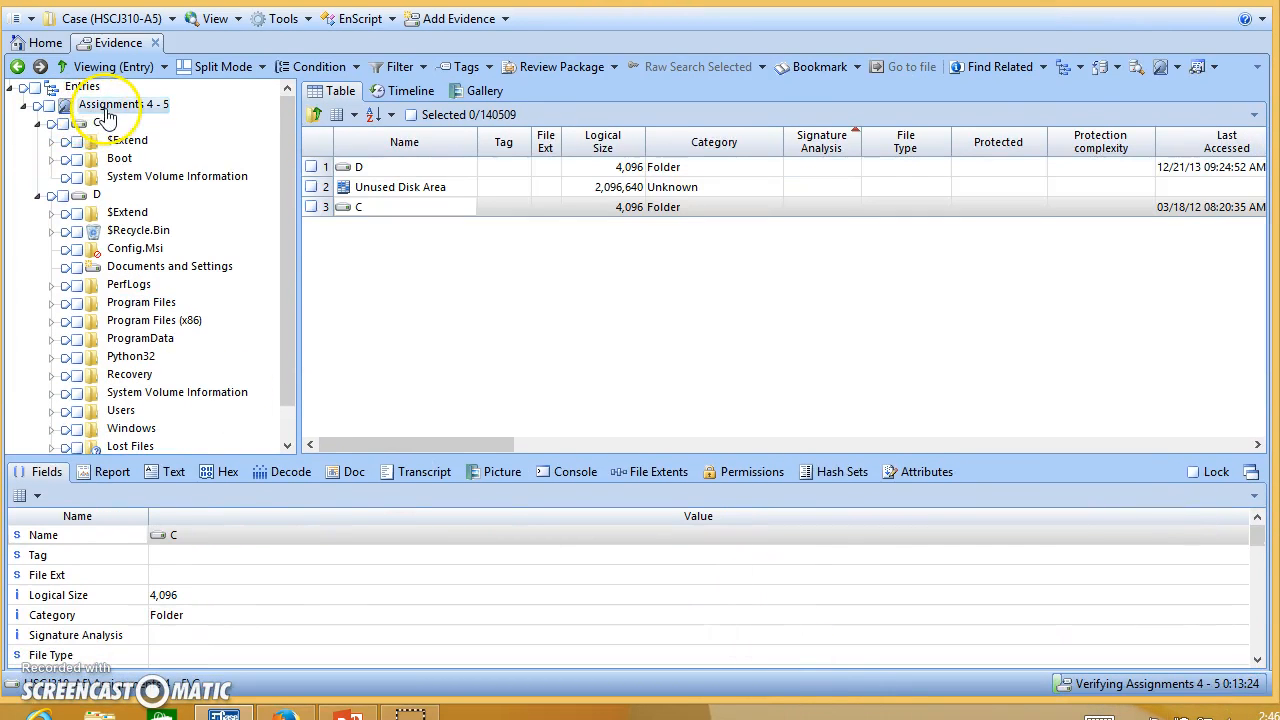
right_click(92, 115)
click(136, 414)
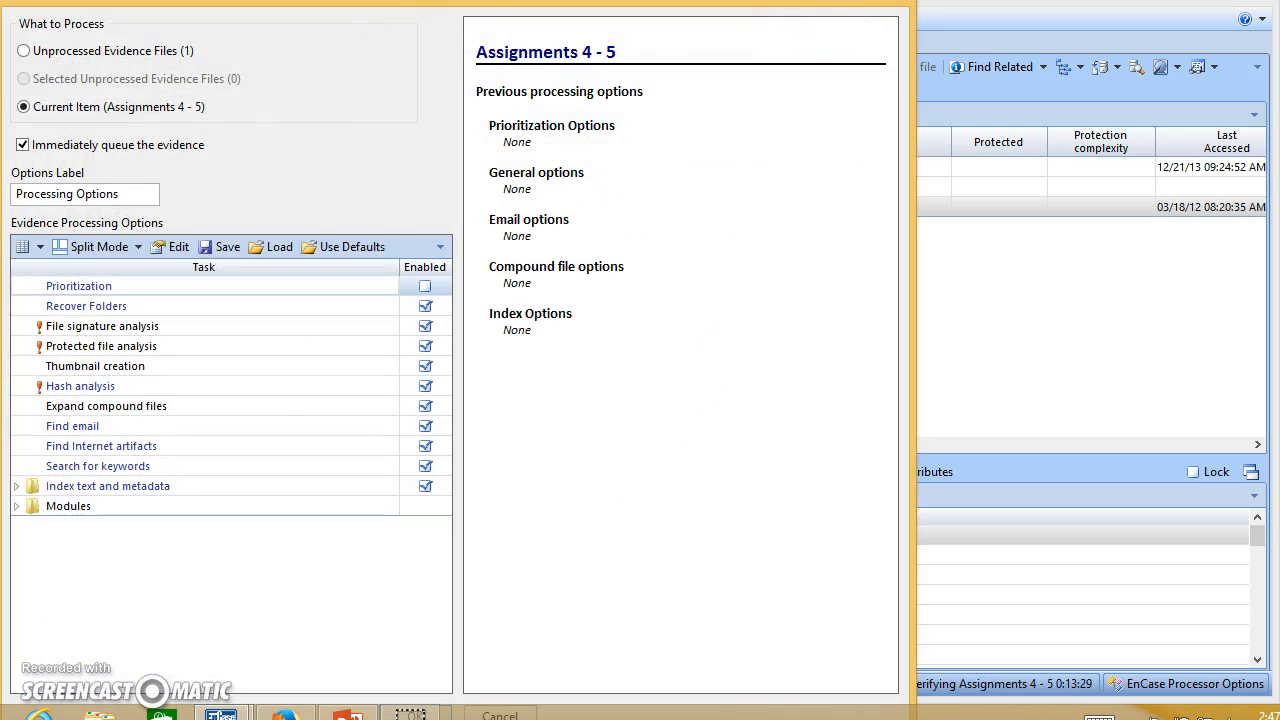
click(846, 1)
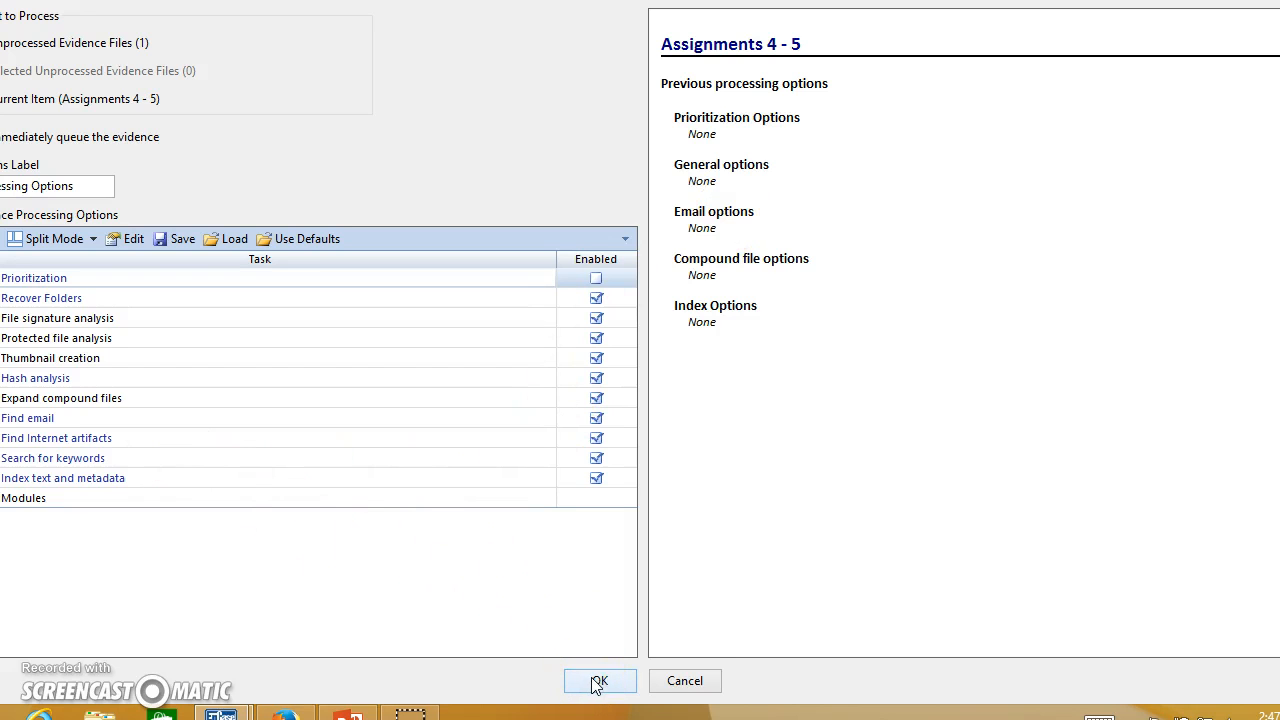
key(Escape)
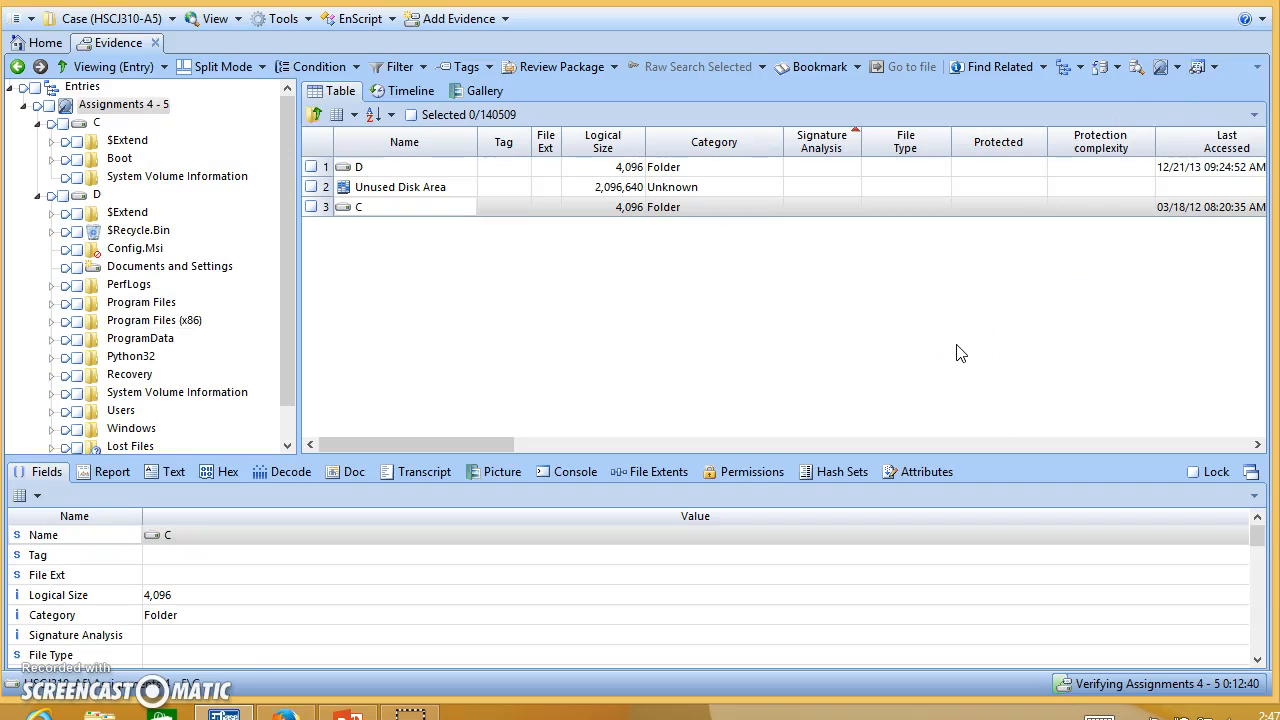